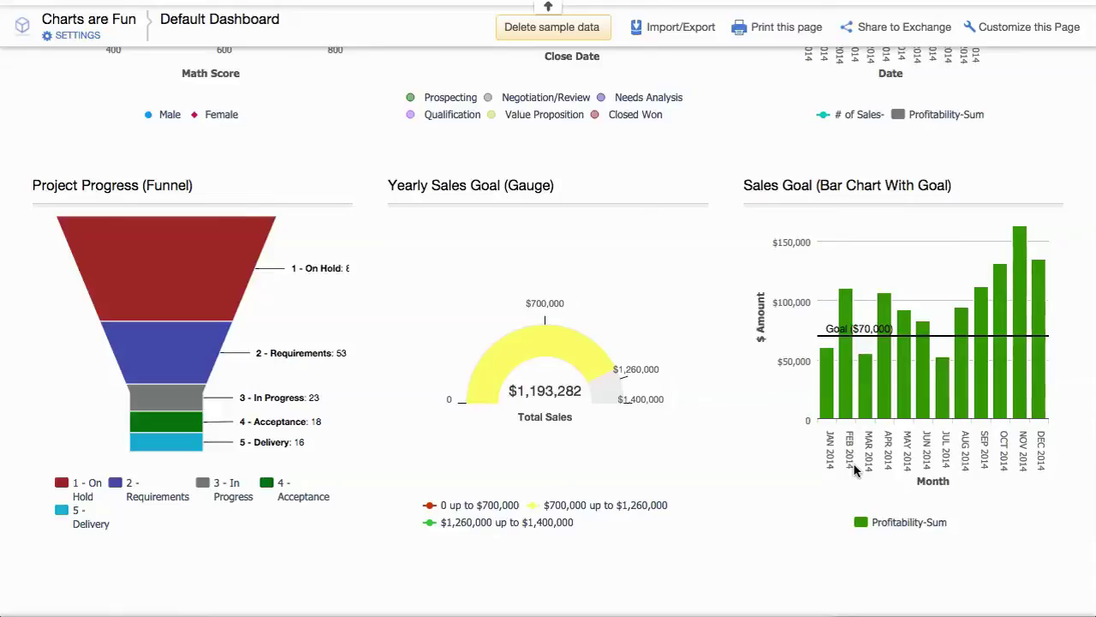
# Scroll back up to the top chart row of the Charts are Fun dashboard.
pyautogui.scroll(4, 854, 468)
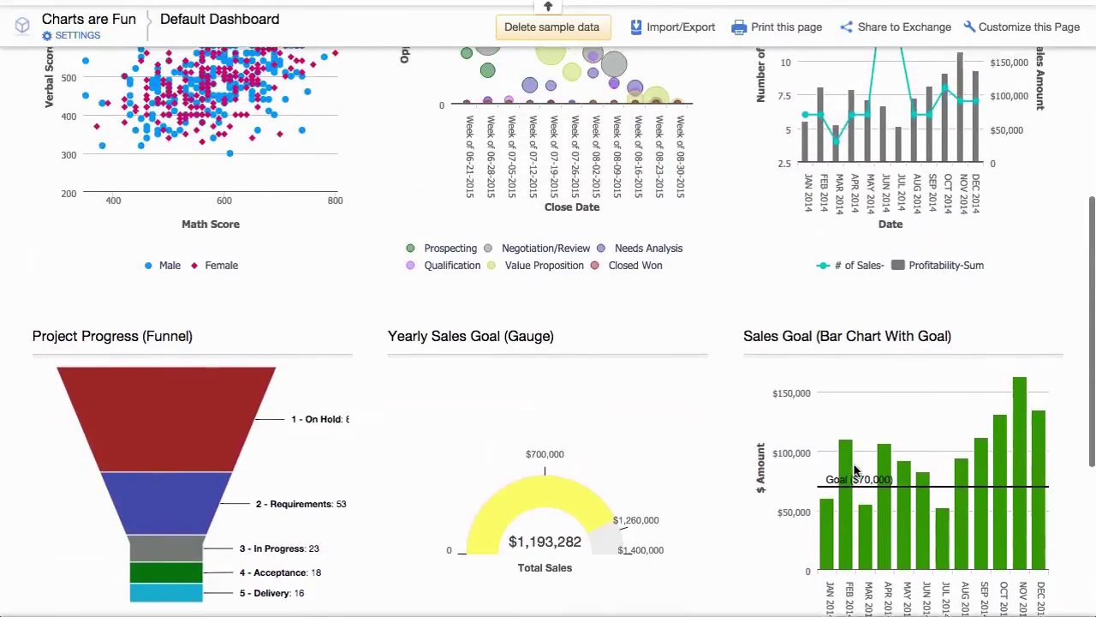
pyautogui.scroll(5, 854, 468)
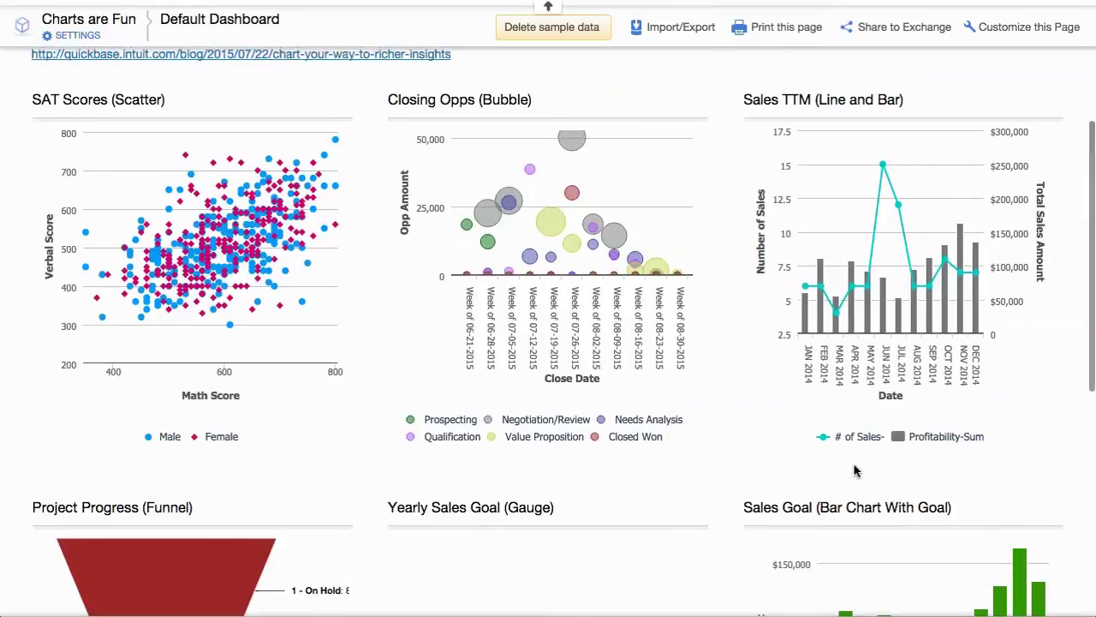
pyautogui.scroll(2, 854, 470)
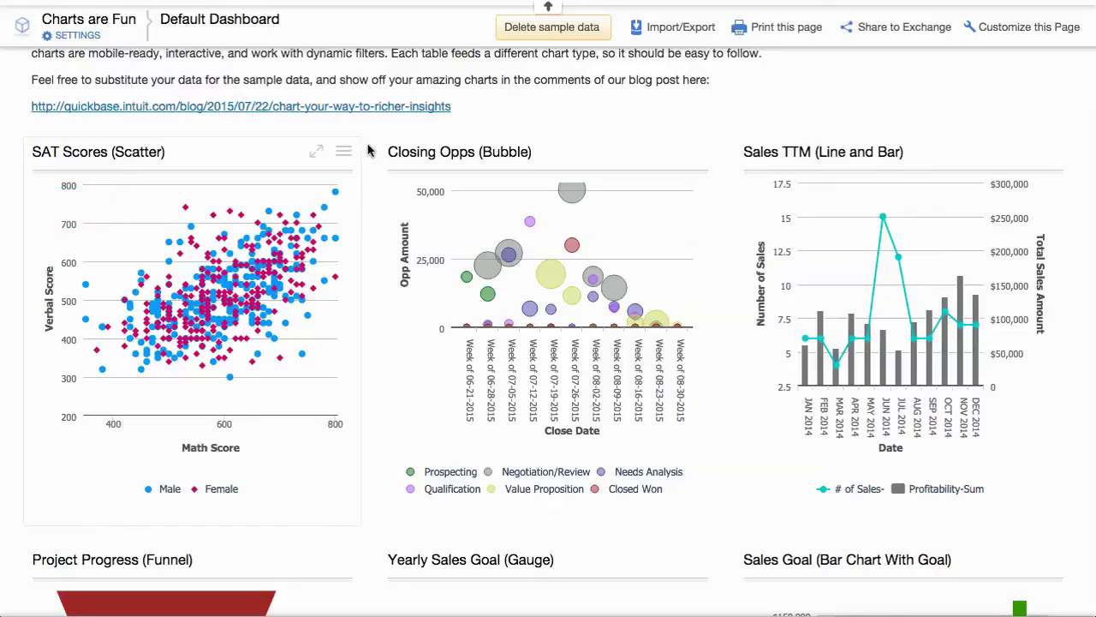
# Expand the SAT Scores scatter chart to full window, then collapse it back to the dashboard.
pyautogui.click(316, 151)
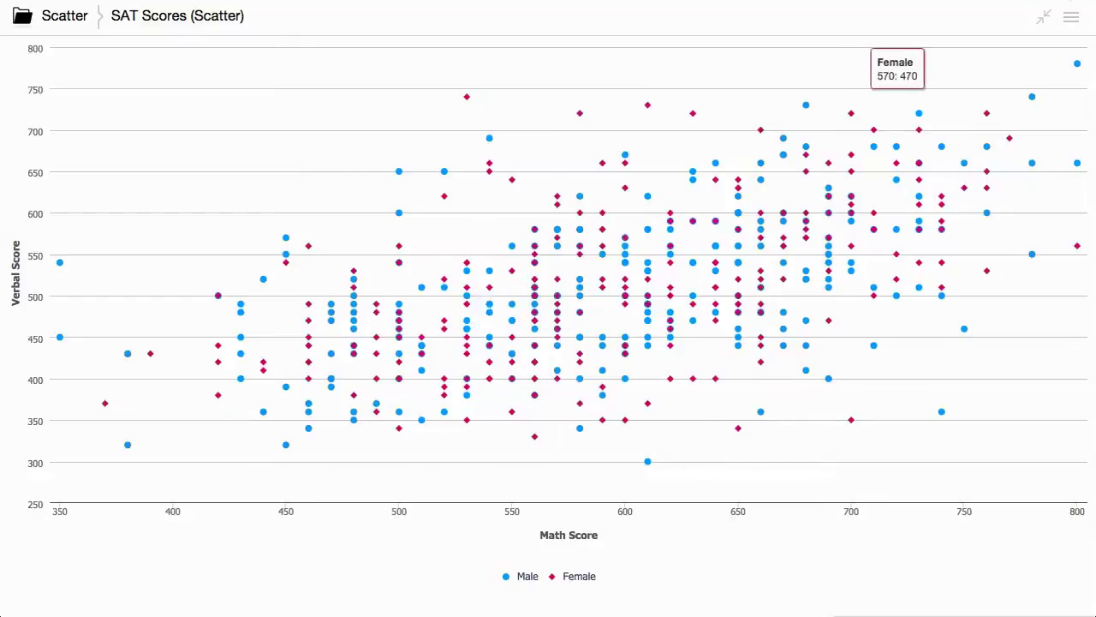
pyautogui.click(1045, 19)
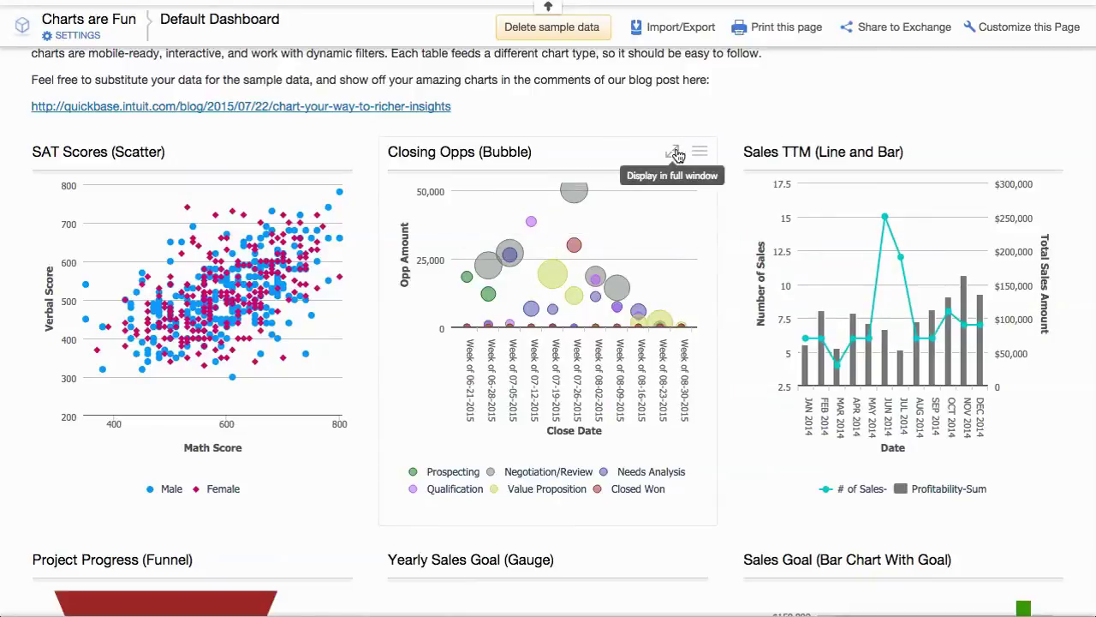
pyautogui.click(674, 154)
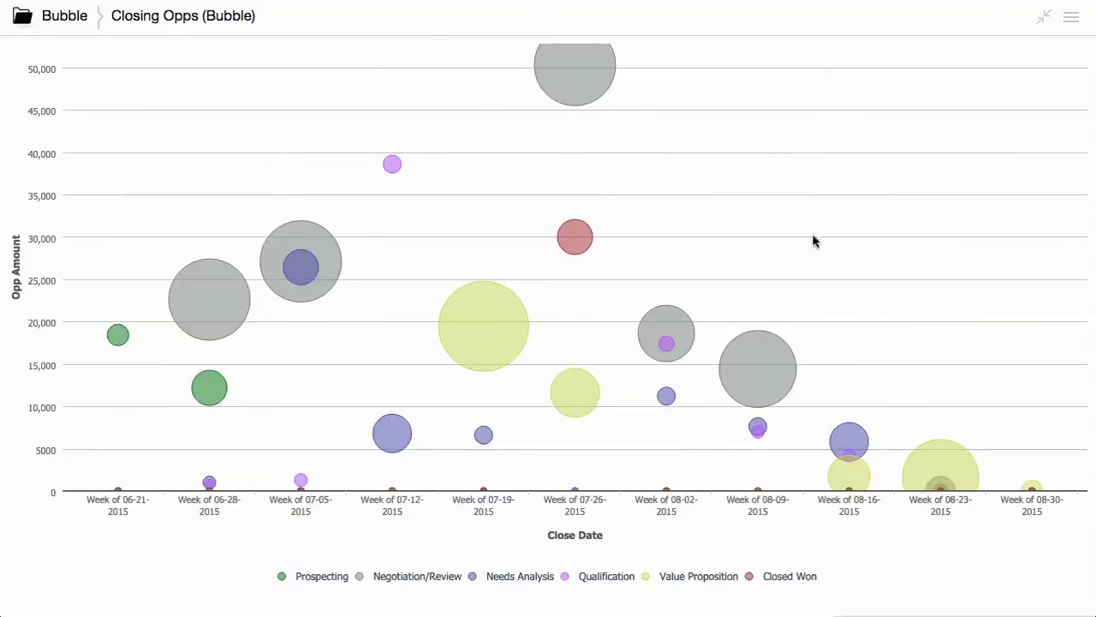
pyautogui.moveTo(667, 342)
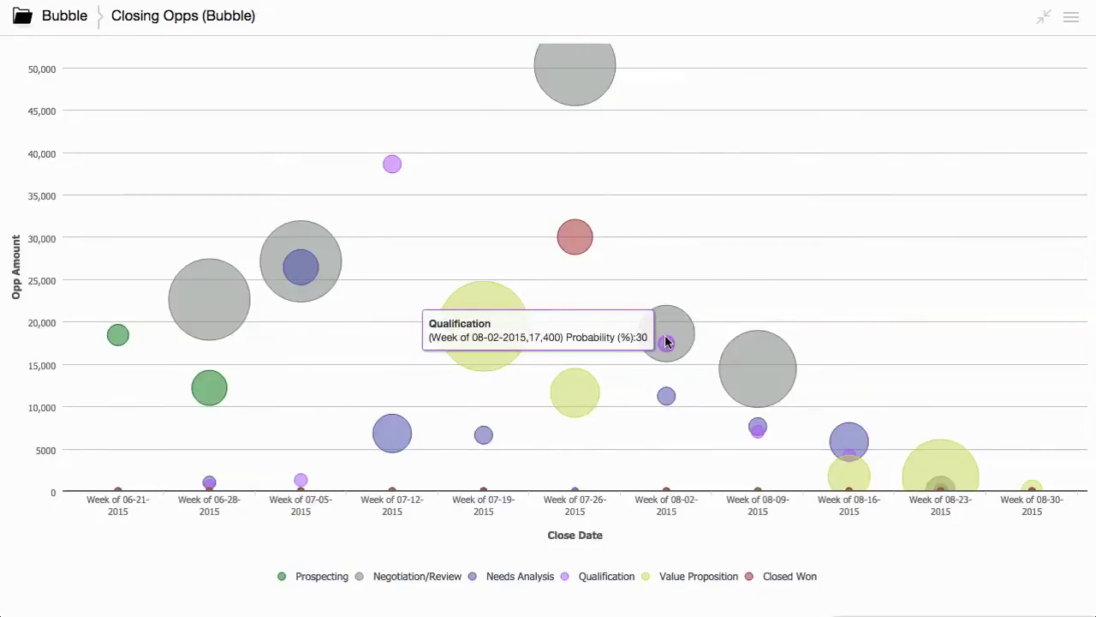
pyautogui.moveTo(482, 343)
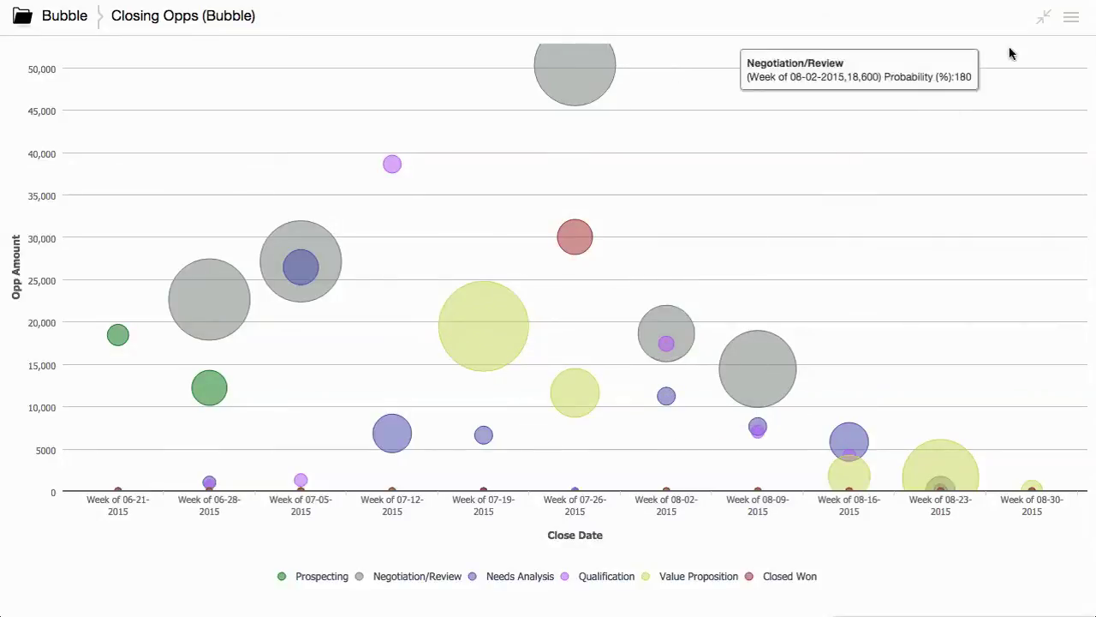
pyautogui.click(1045, 19)
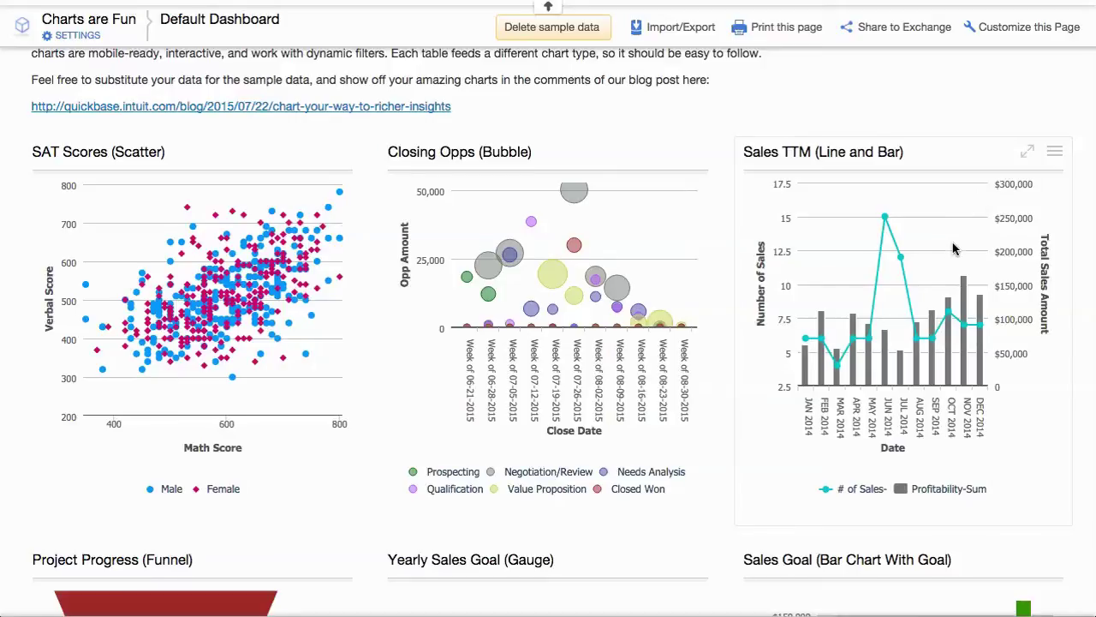
# Scroll down the dashboard to review the funnel, gauge and goal bar charts.
pyautogui.scroll(-5, 955, 249)
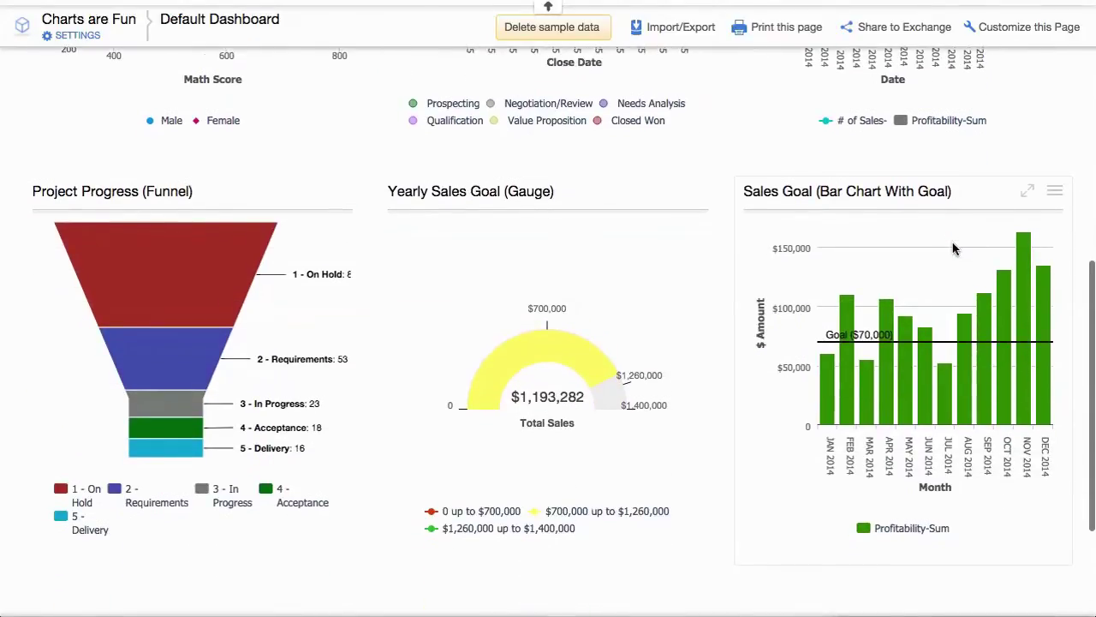
pyautogui.scroll(-1, 955, 248)
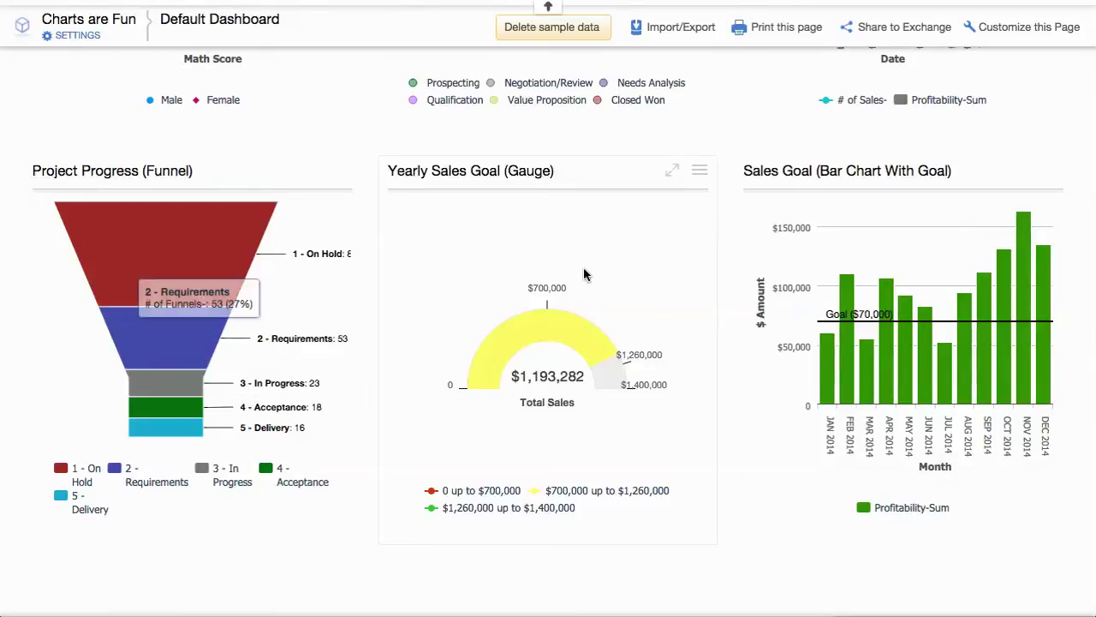
pyautogui.moveTo(610, 357)
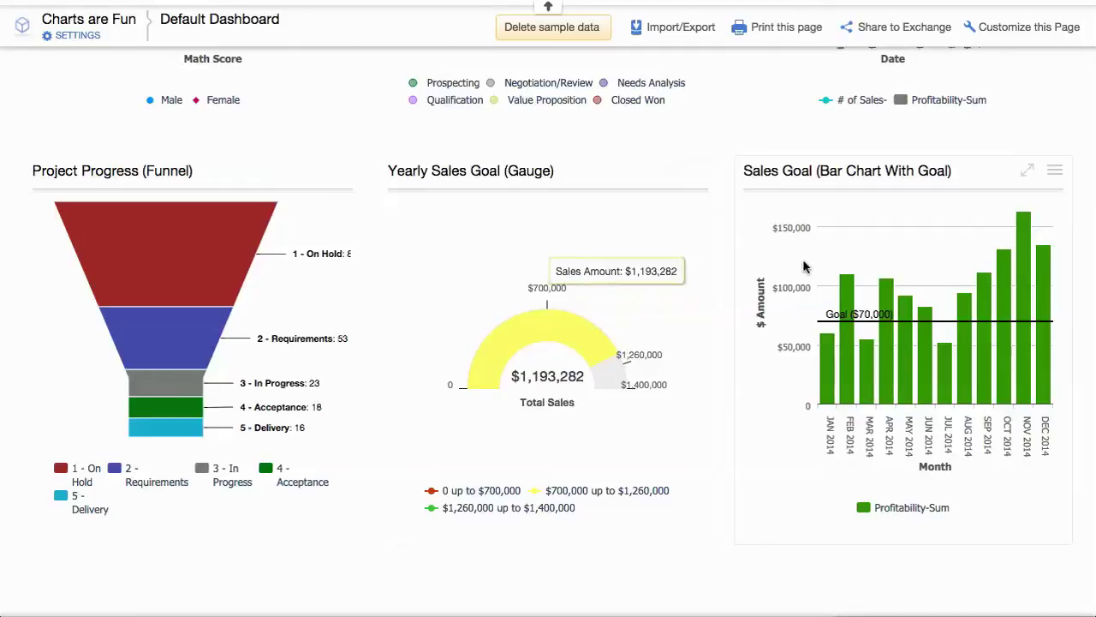
# Return to the top and open the Bubble table's home page listing 65 records.
pyautogui.scroll(1, 790, 259)
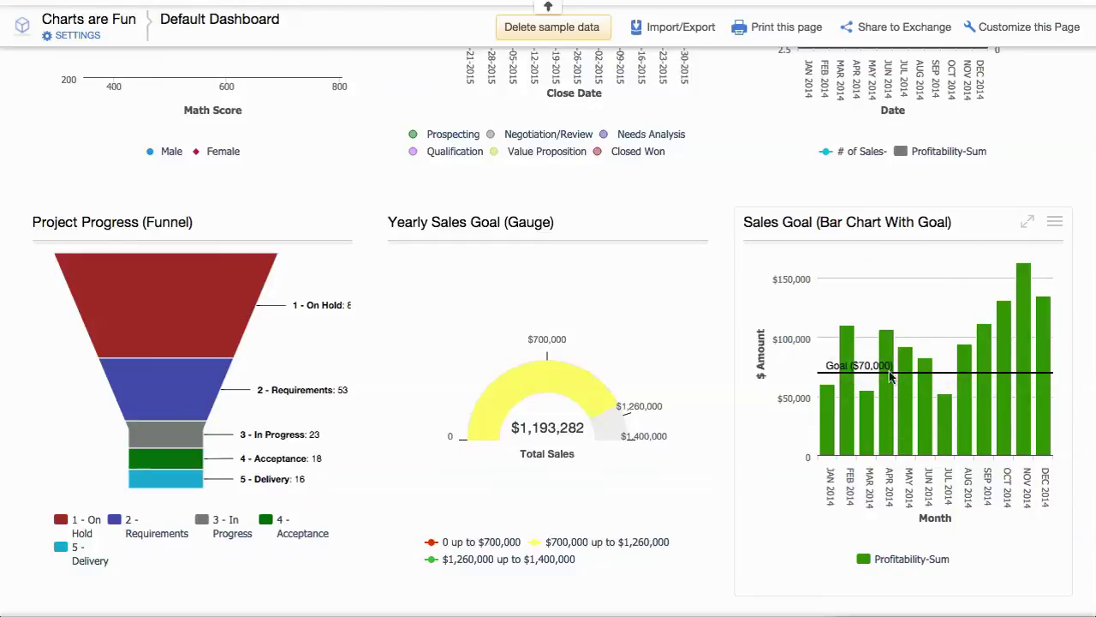
pyautogui.scroll(1, 506, 310)
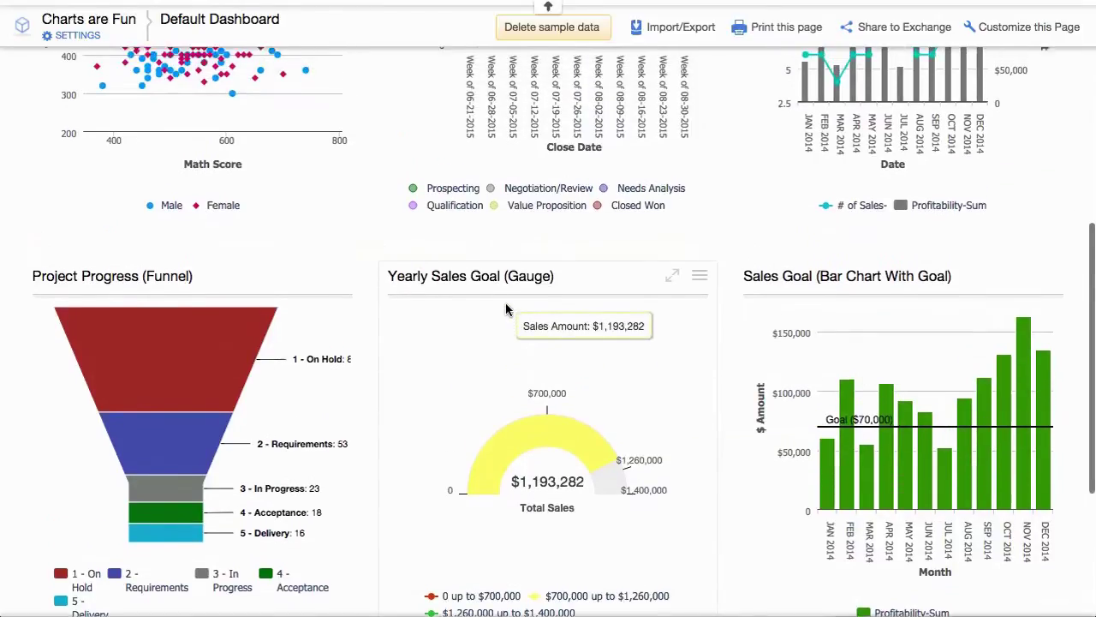
pyautogui.scroll(2, 505, 310)
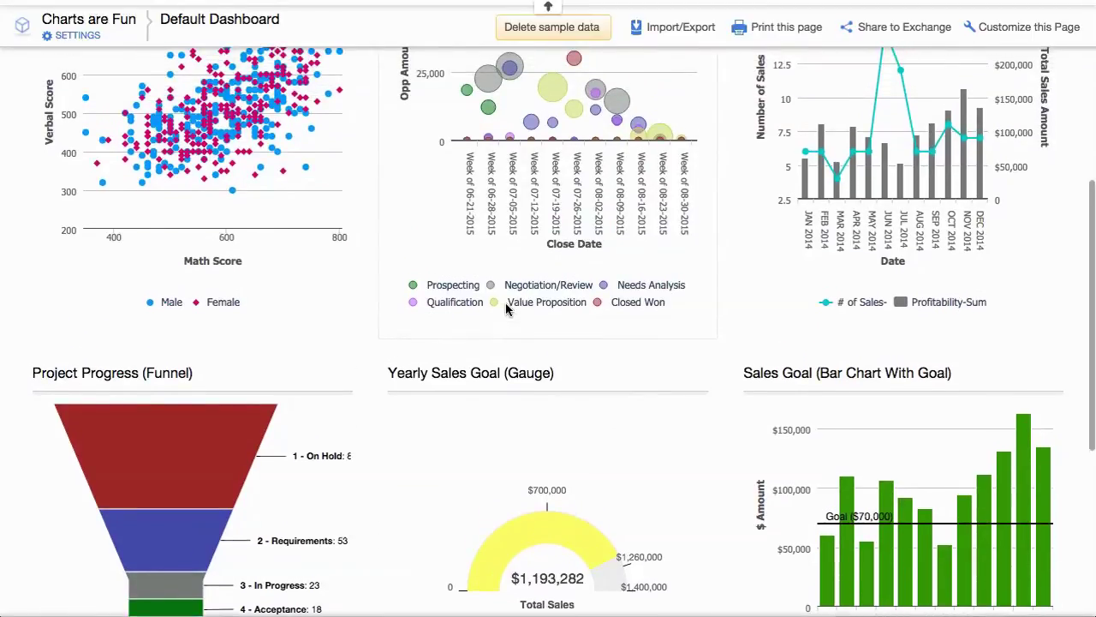
pyautogui.scroll(6, 506, 310)
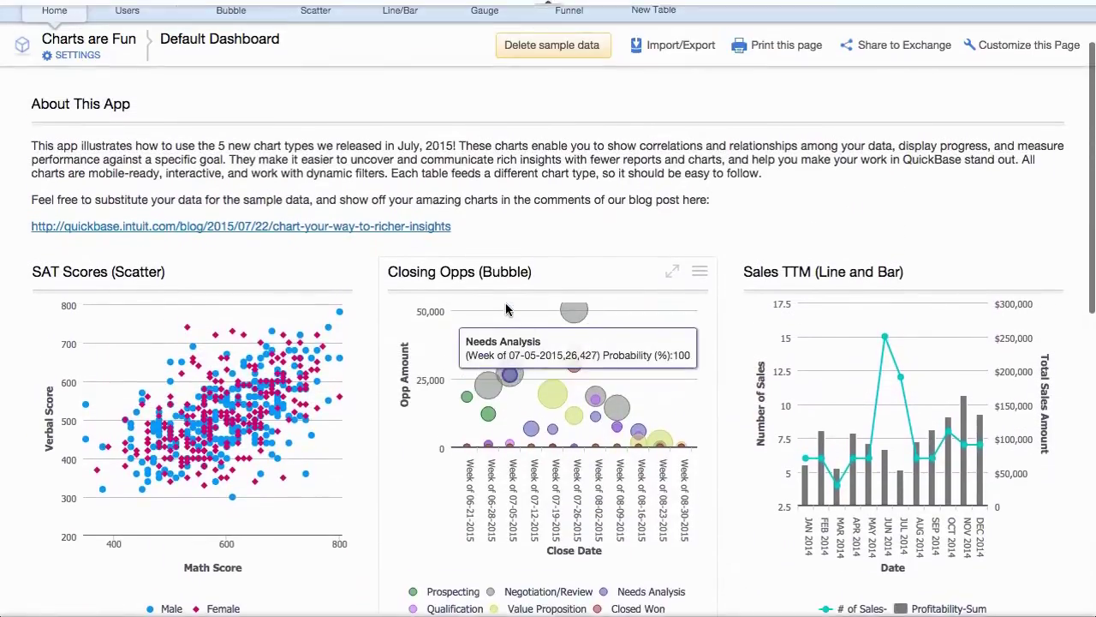
pyautogui.scroll(2, 505, 310)
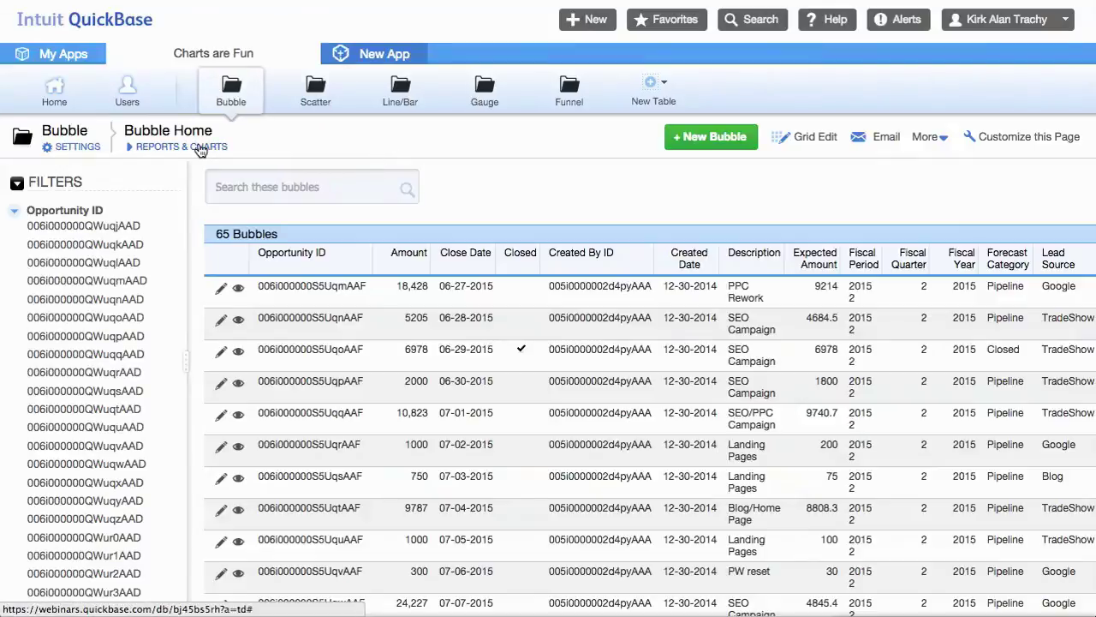
pyautogui.click(200, 148)
# Switch from the Bubble List All report to the Closing Opps bubble chart under Reports & Charts.
pyautogui.click(84, 250)
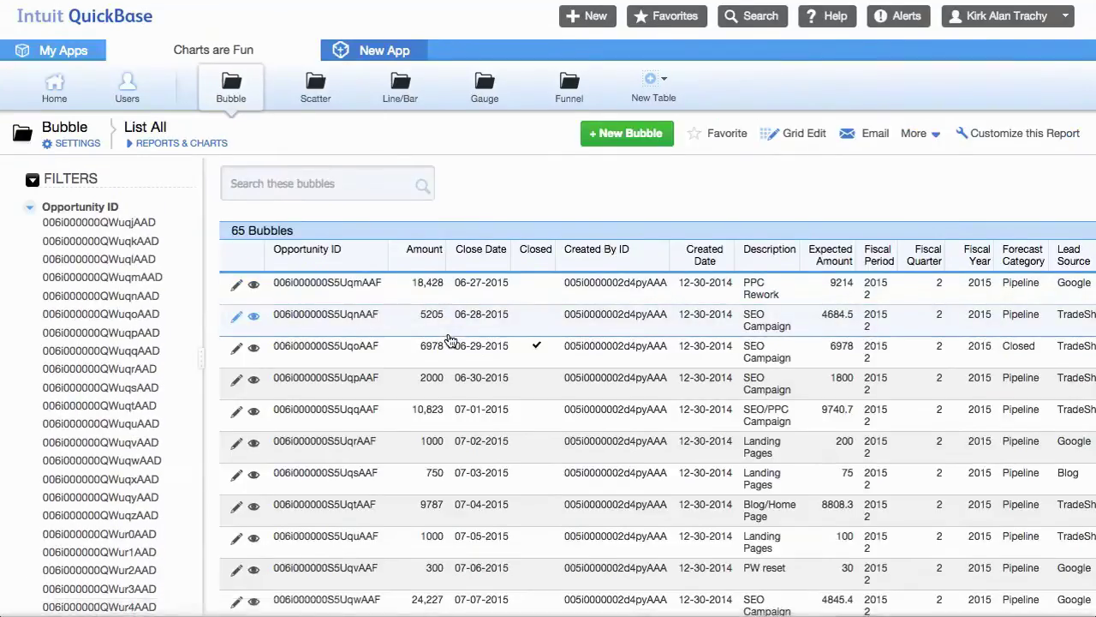
pyautogui.scroll(-5, 449, 341)
pyautogui.scroll(-1, 450, 340)
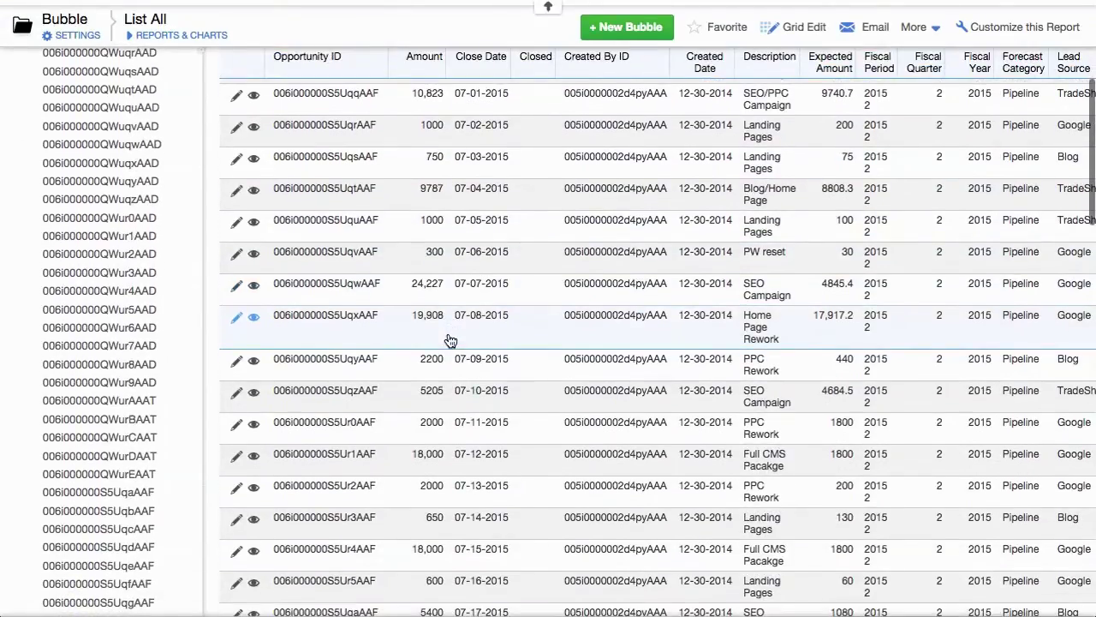
pyautogui.scroll(8, 450, 340)
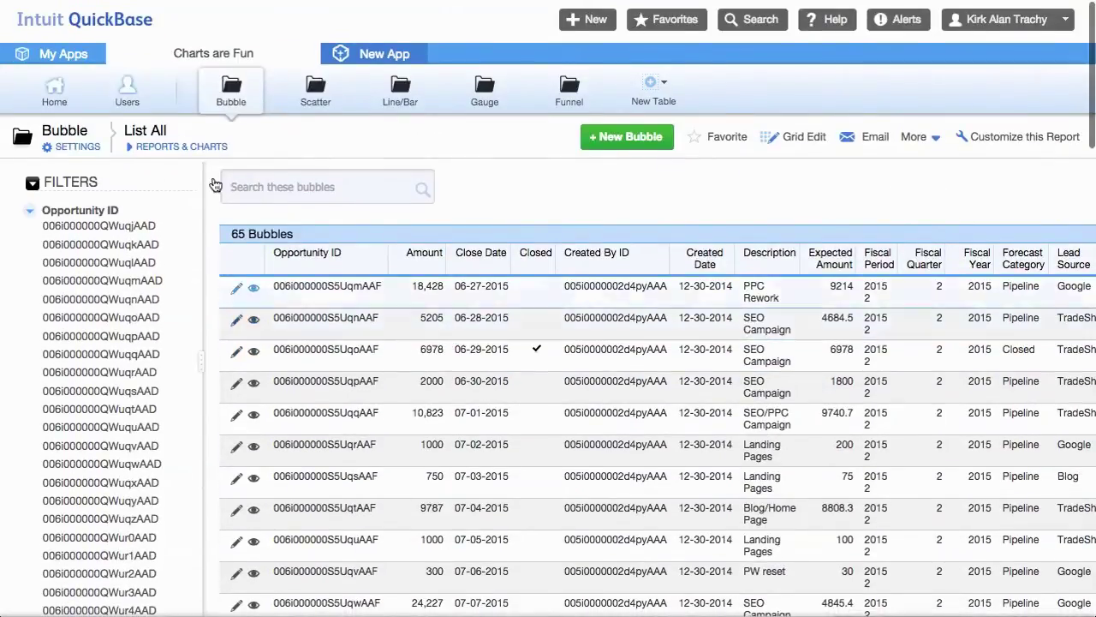
pyautogui.click(177, 148)
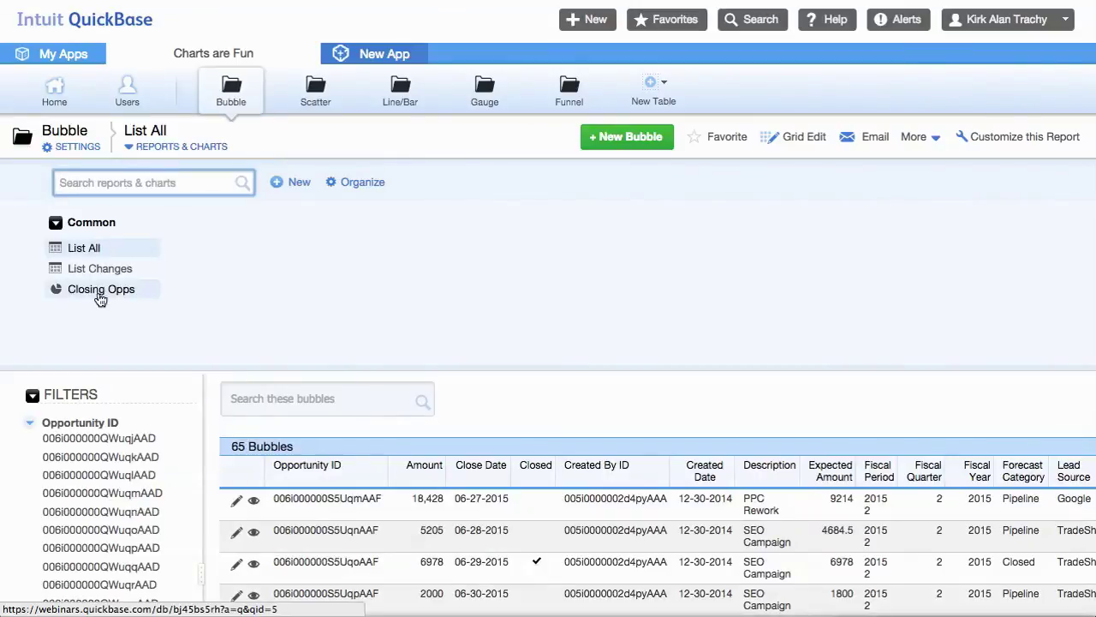
pyautogui.click(99, 293)
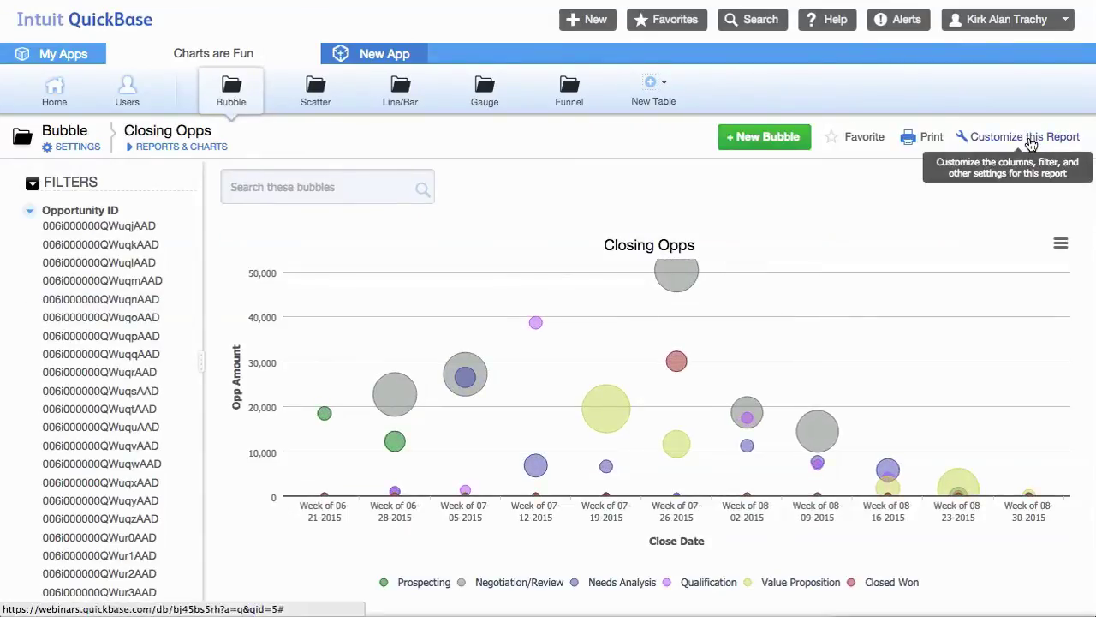
# Open the Closing Opps report settings and browse chart types, keeping Bubble.
pyautogui.click(1032, 144)
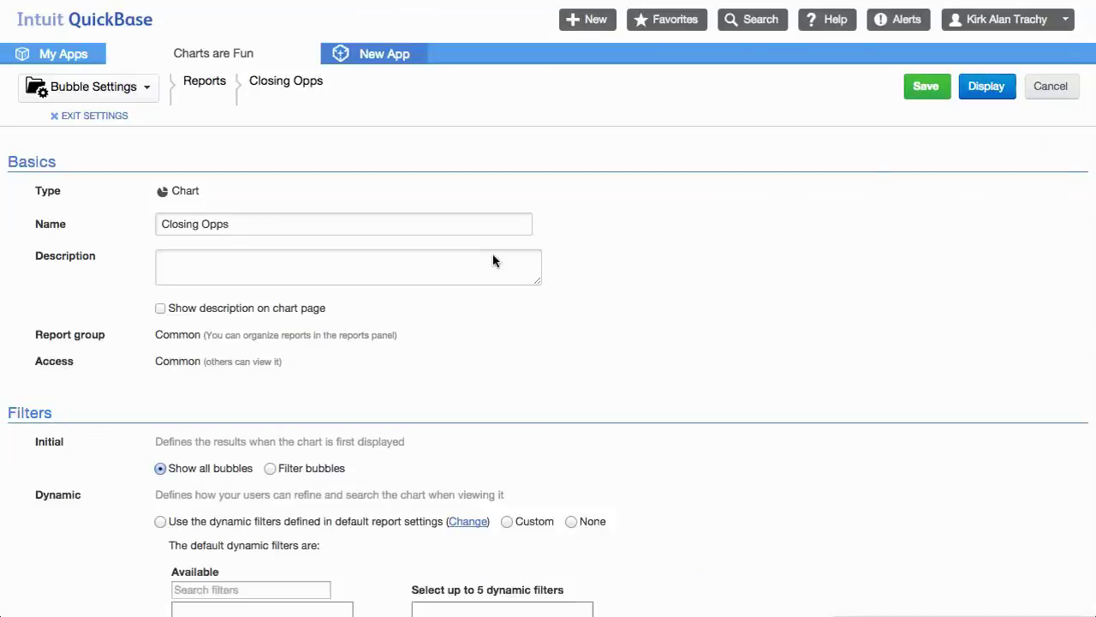
pyautogui.scroll(-5, 562, 394)
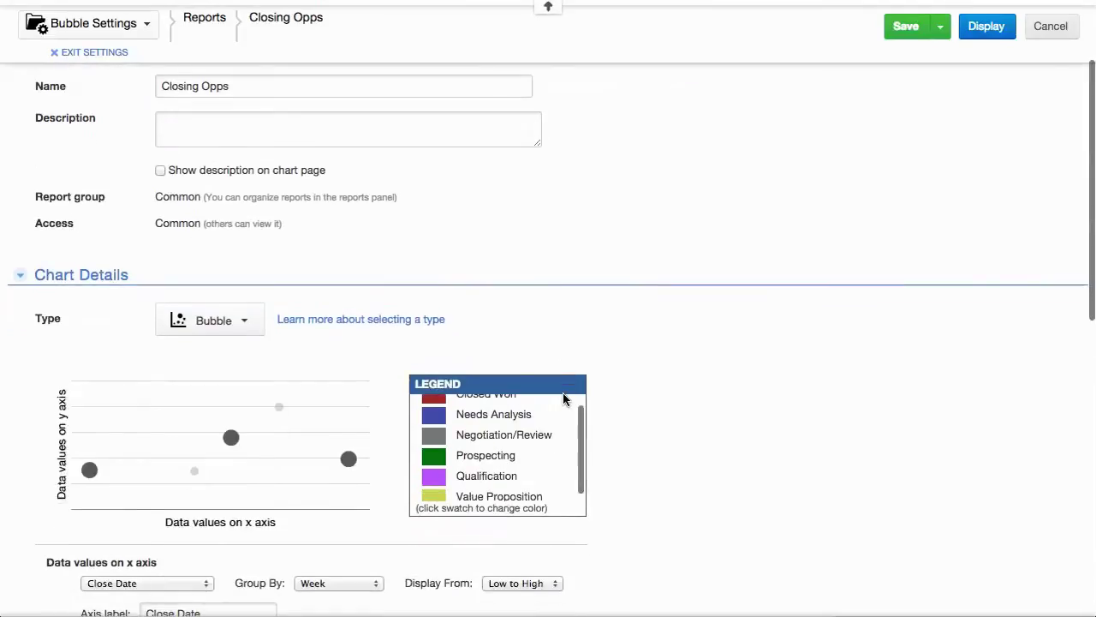
pyautogui.click(231, 250)
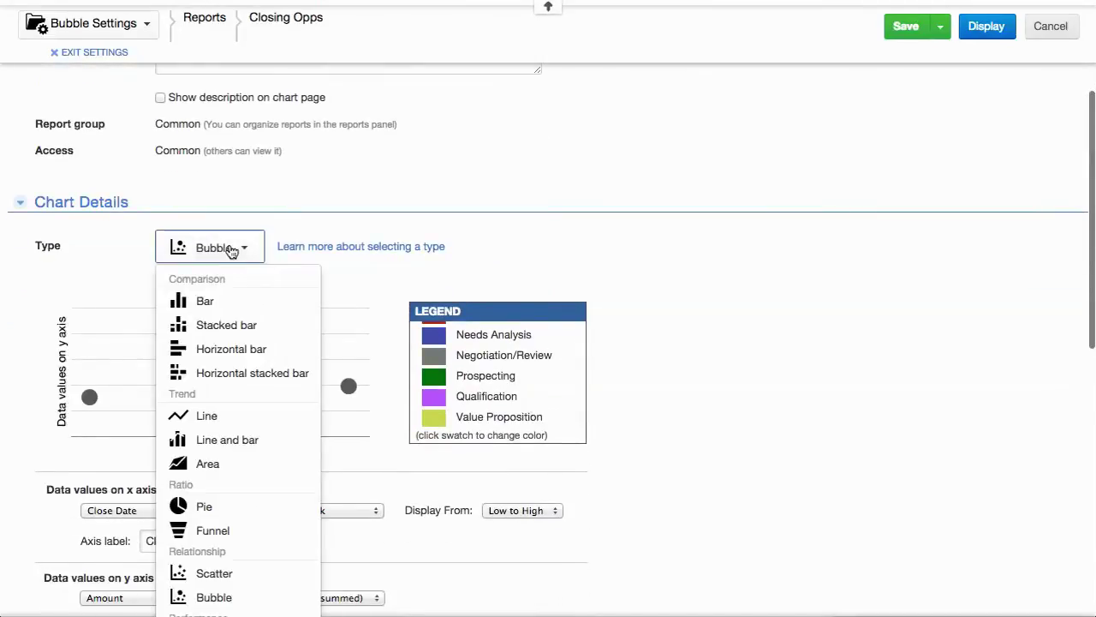
pyautogui.scroll(-2, 338, 442)
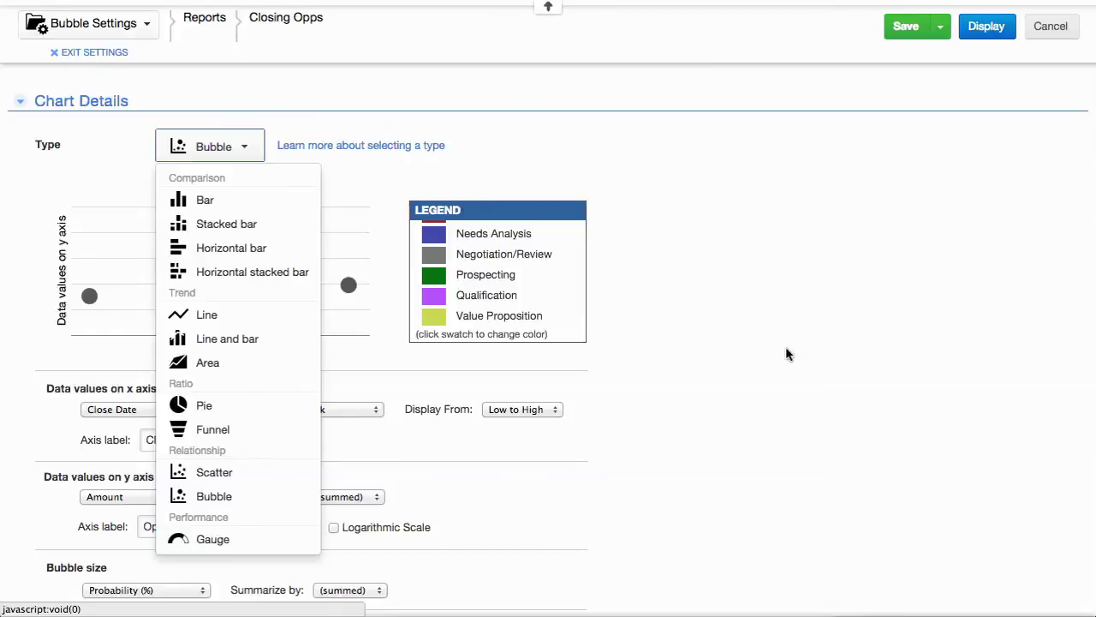
pyautogui.click(839, 383)
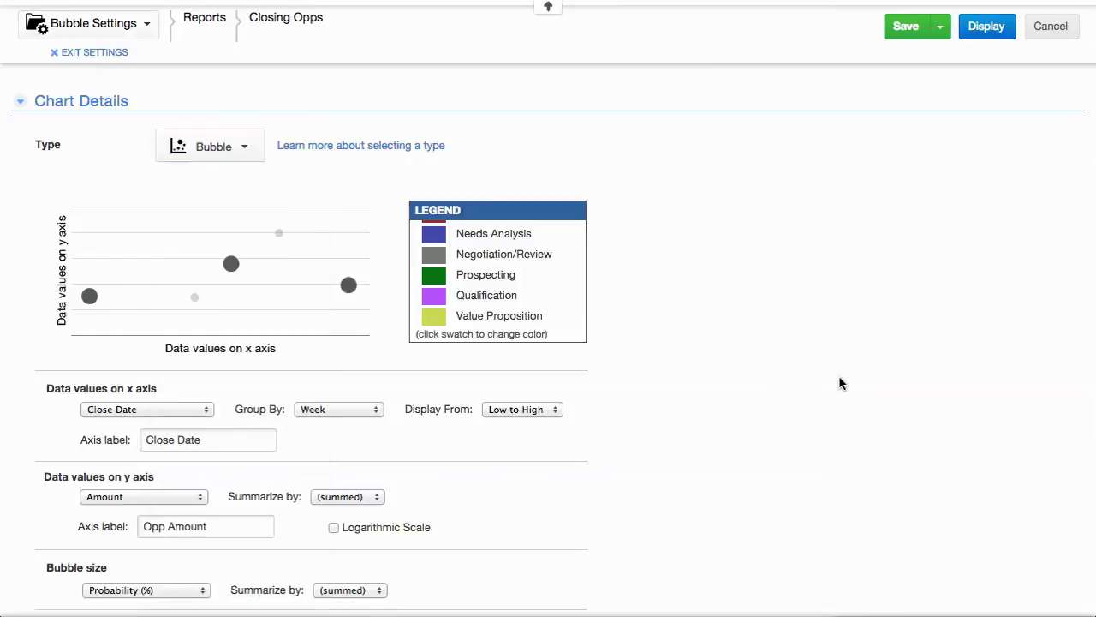
# Inspect the x-axis field list, keeping Close Date, and review the remaining Chart Details.
pyautogui.click(133, 409)
pyautogui.click(135, 410)
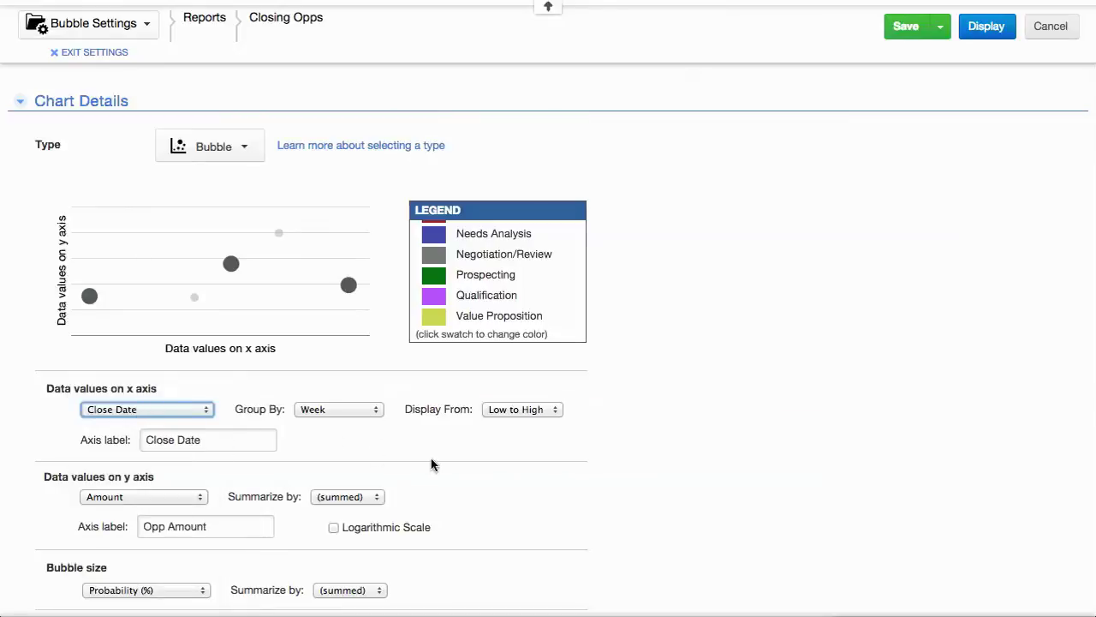
pyautogui.scroll(-5, 839, 366)
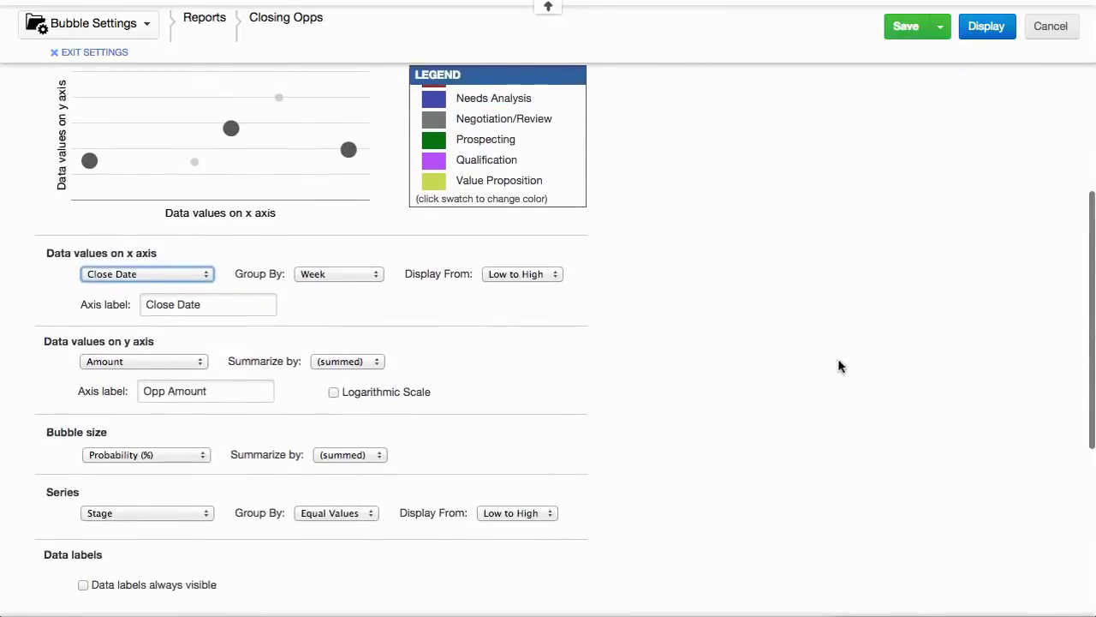
pyautogui.scroll(-1, 839, 365)
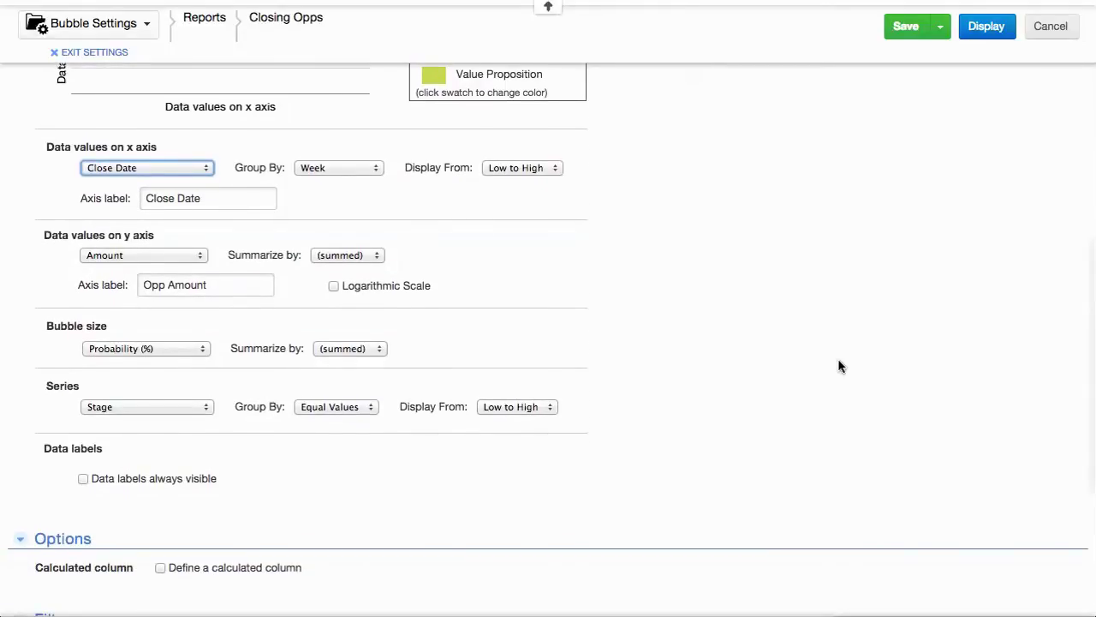
pyautogui.scroll(10, 839, 366)
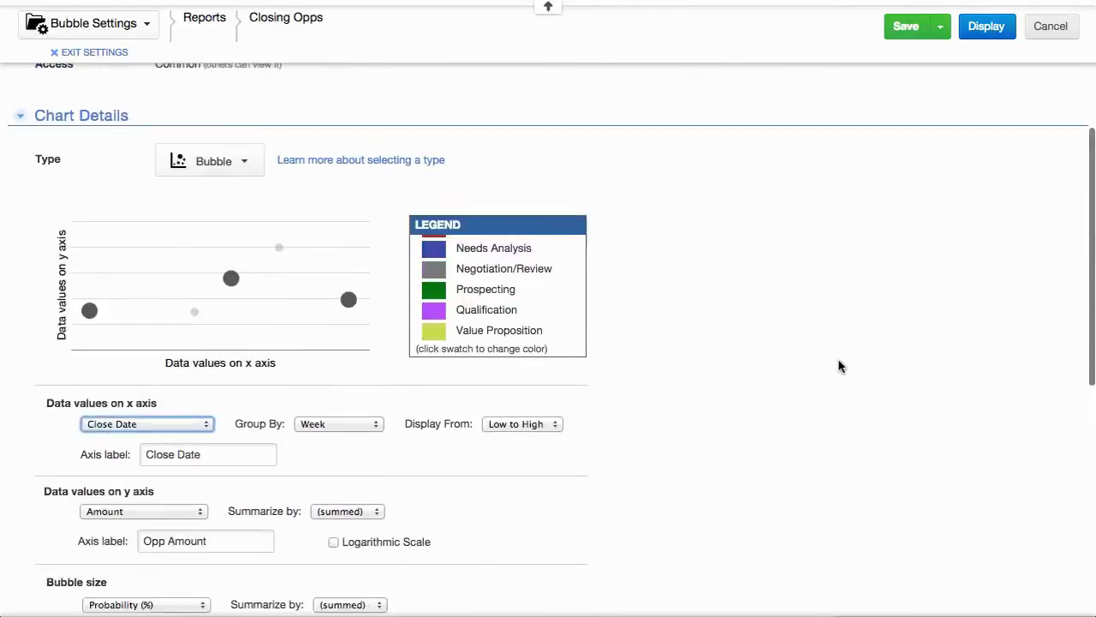
pyautogui.scroll(3, 839, 366)
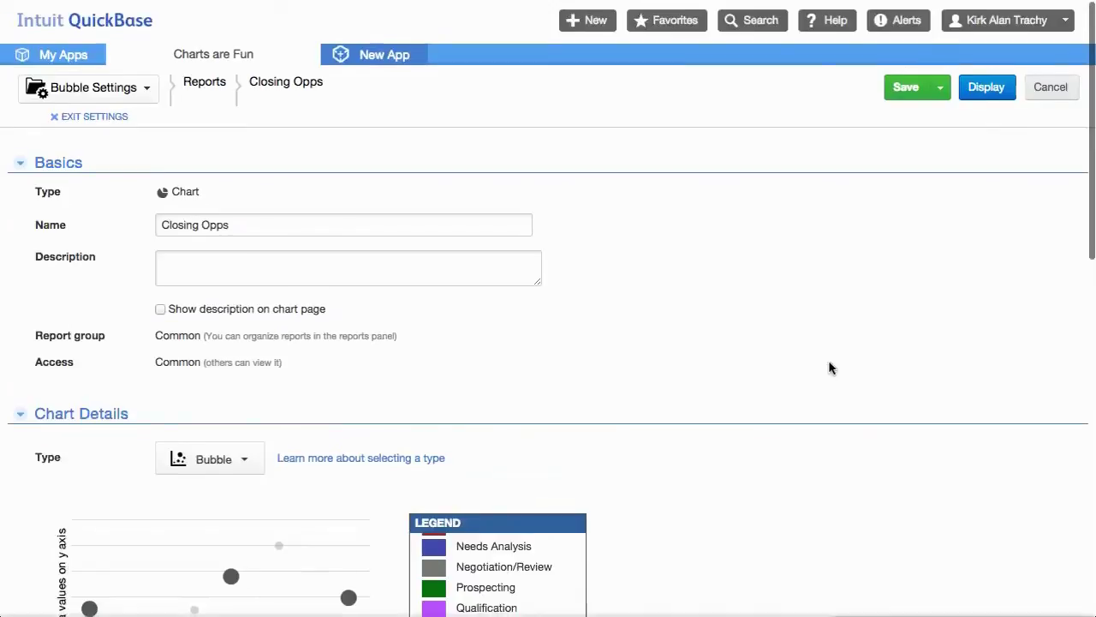
# Return to the Charts are Fun dashboard and scroll to the funnel, gauge and goal charts.
pyautogui.click(213, 66)
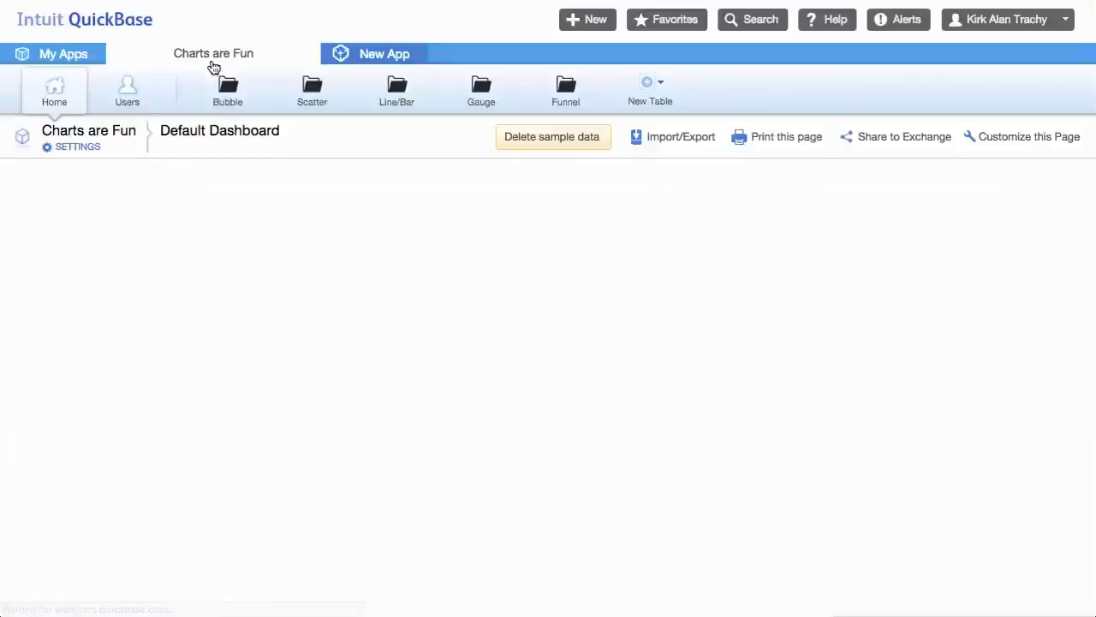
pyautogui.scroll(-3, 509, 368)
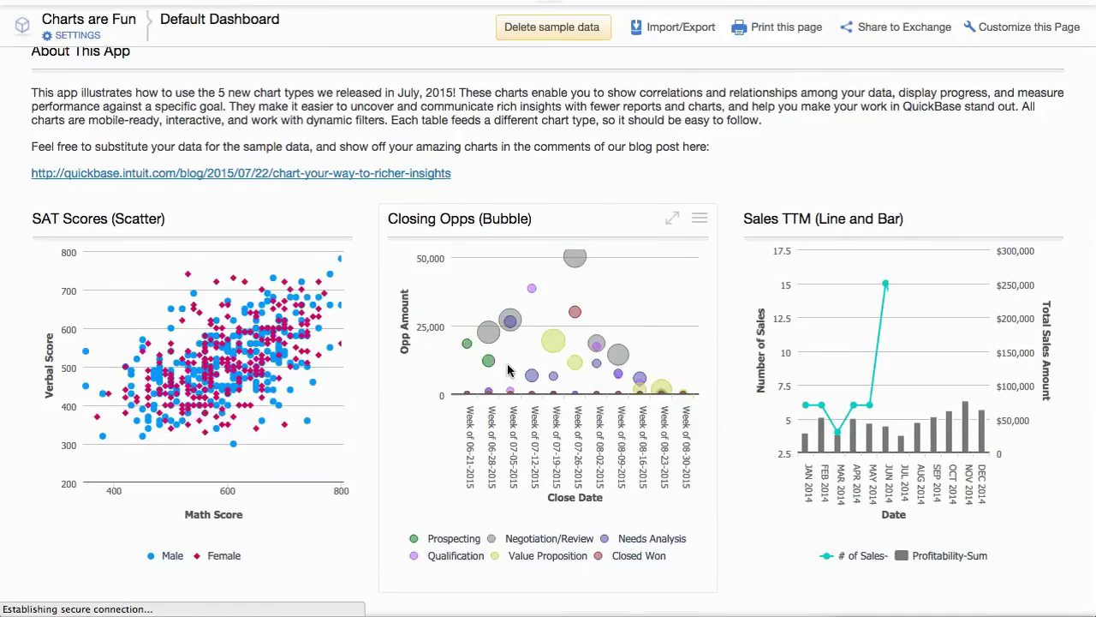
pyautogui.scroll(-2, 509, 368)
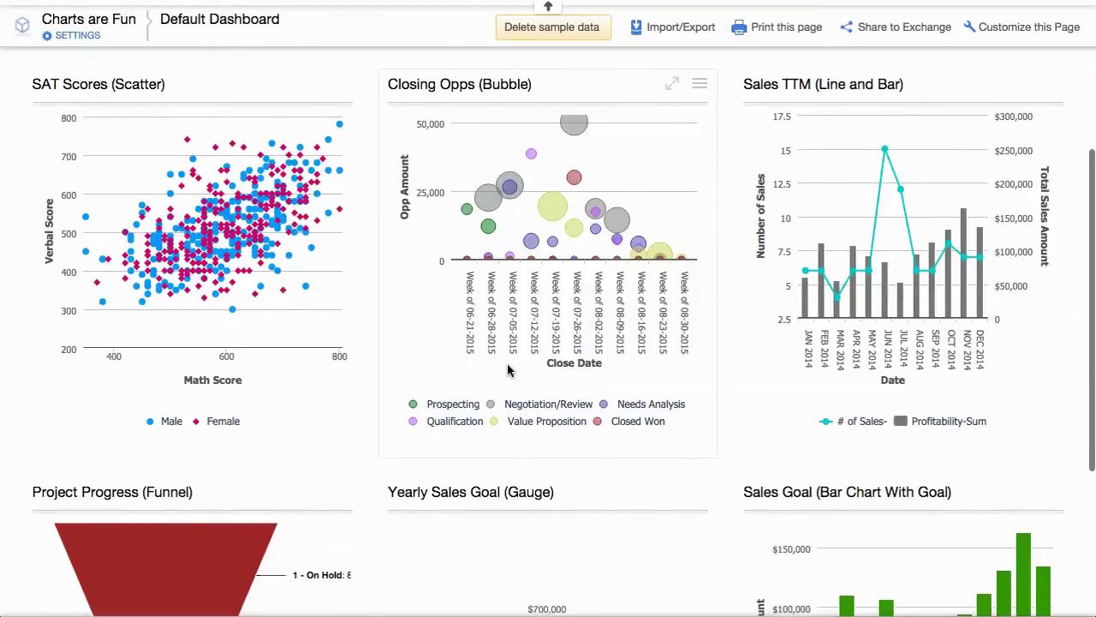
pyautogui.scroll(-2, 507, 370)
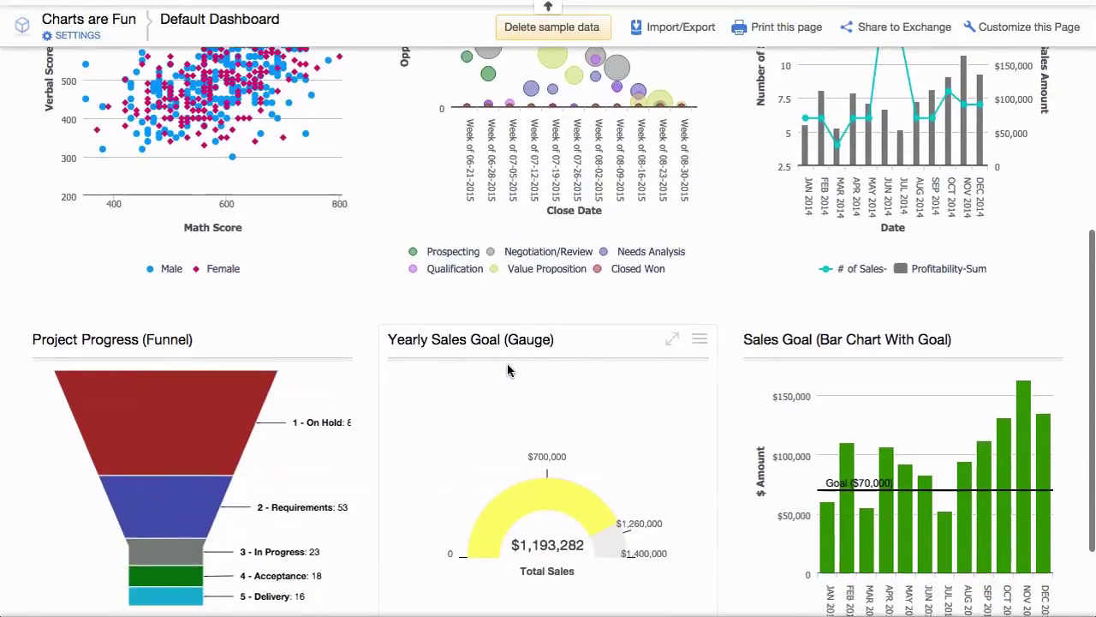